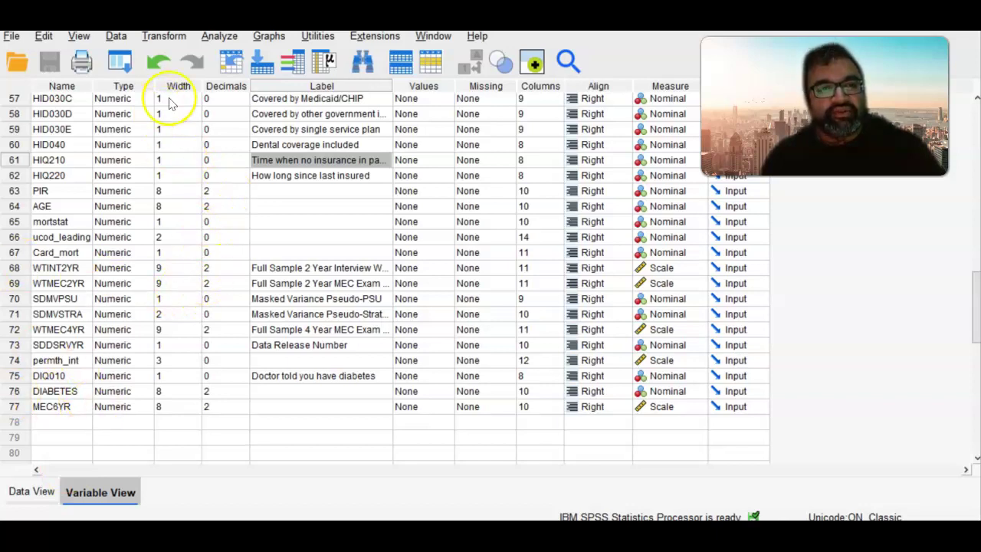
left_click(222, 37)
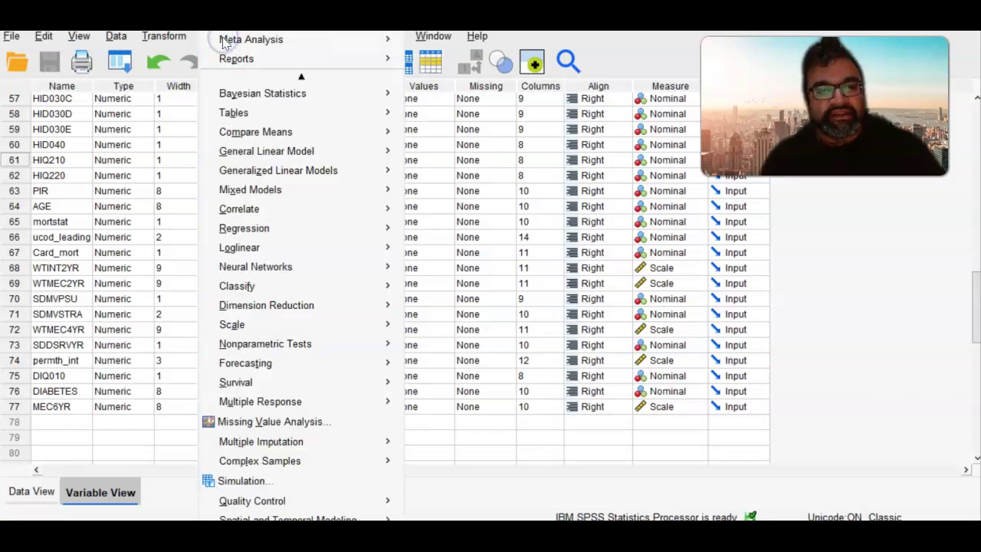
mouse_move(266, 151)
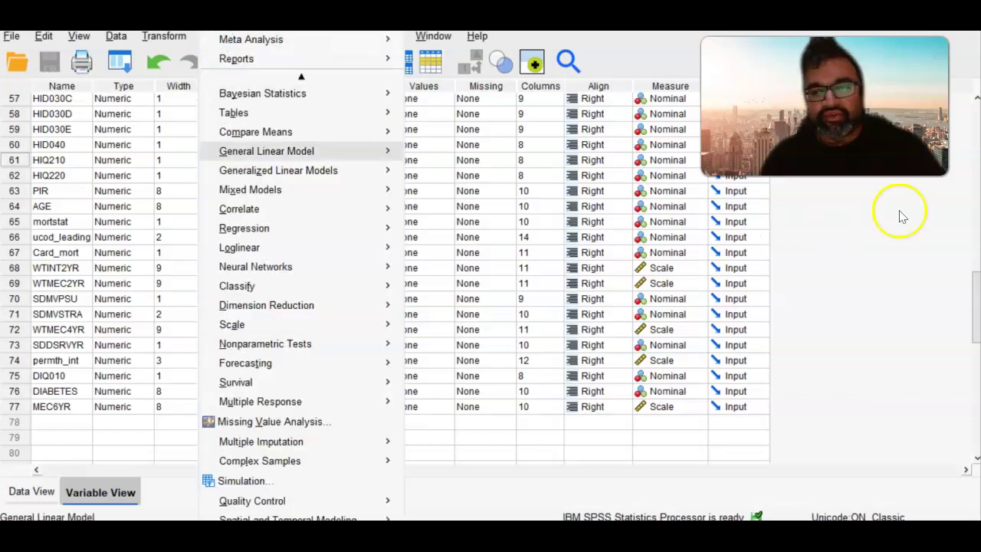
left_click(975, 297)
left_click_drag(975, 300, 970, 341)
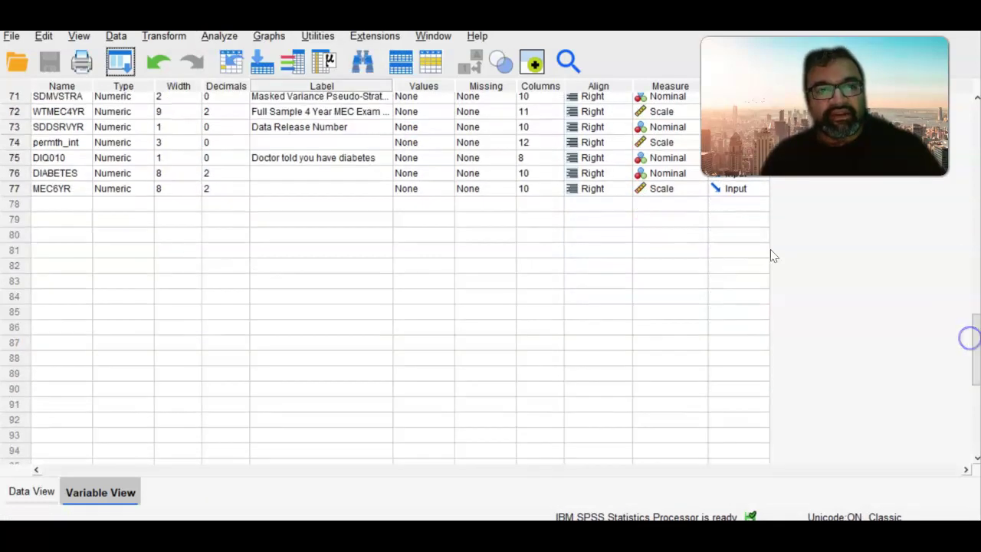
Start a Complex Samples Cox Regression using the plan file adeoye_diab2 (2).sav.csaplan with the default joint probabilities file.
left_click(227, 36)
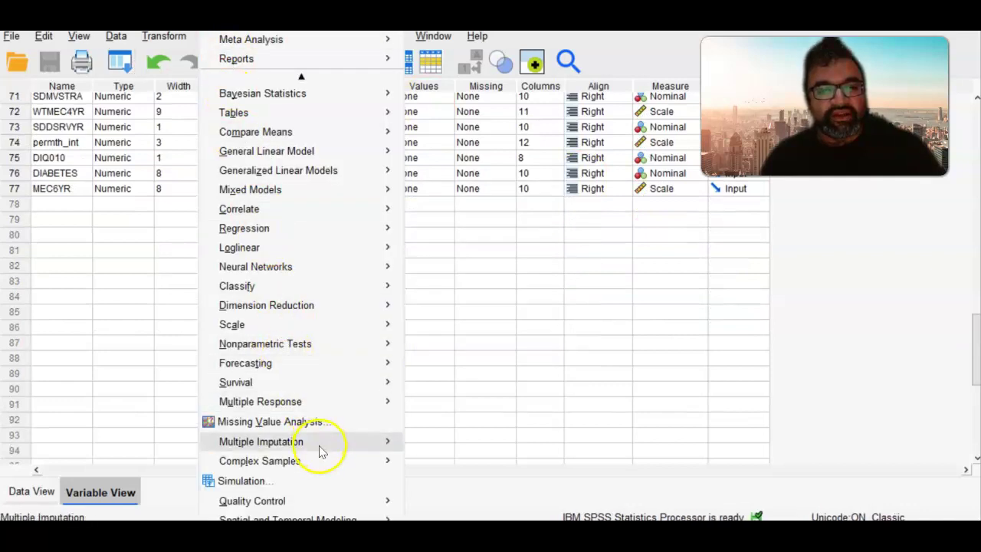
mouse_move(320, 461)
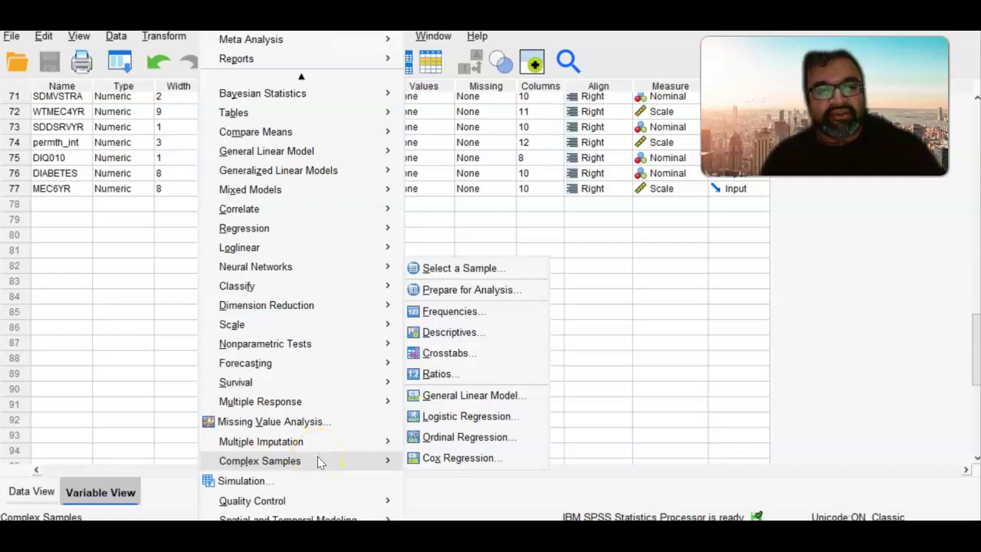
left_click(426, 459)
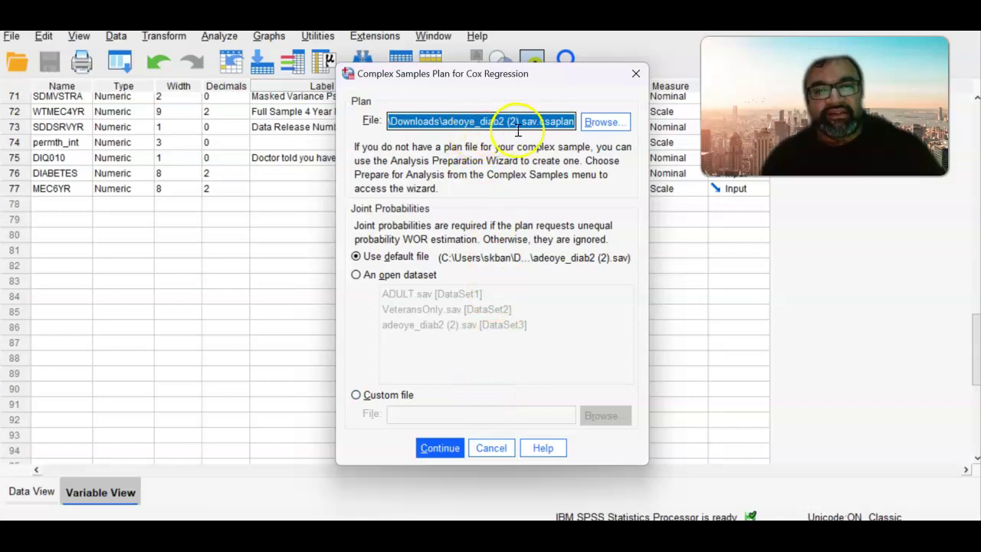
left_click(590, 129)
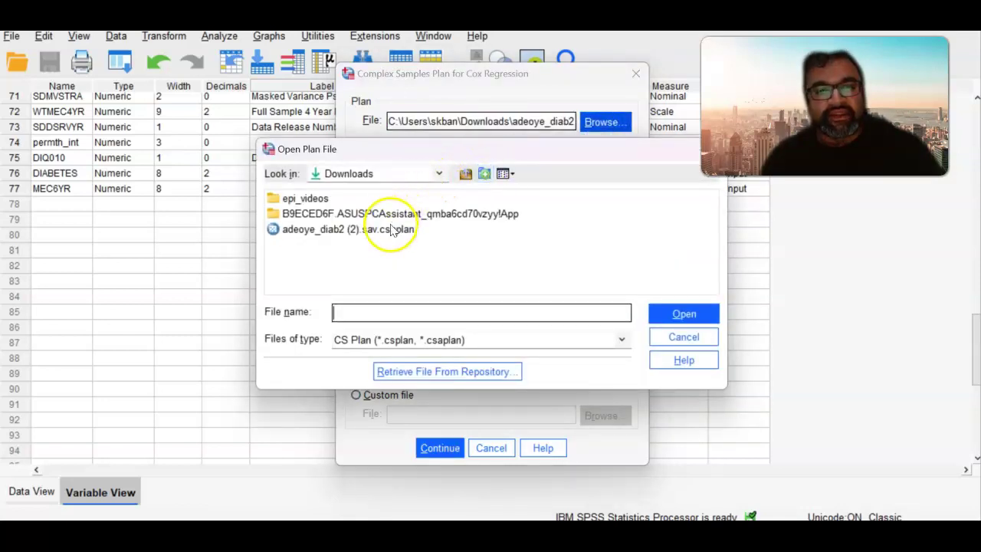
left_click(391, 229)
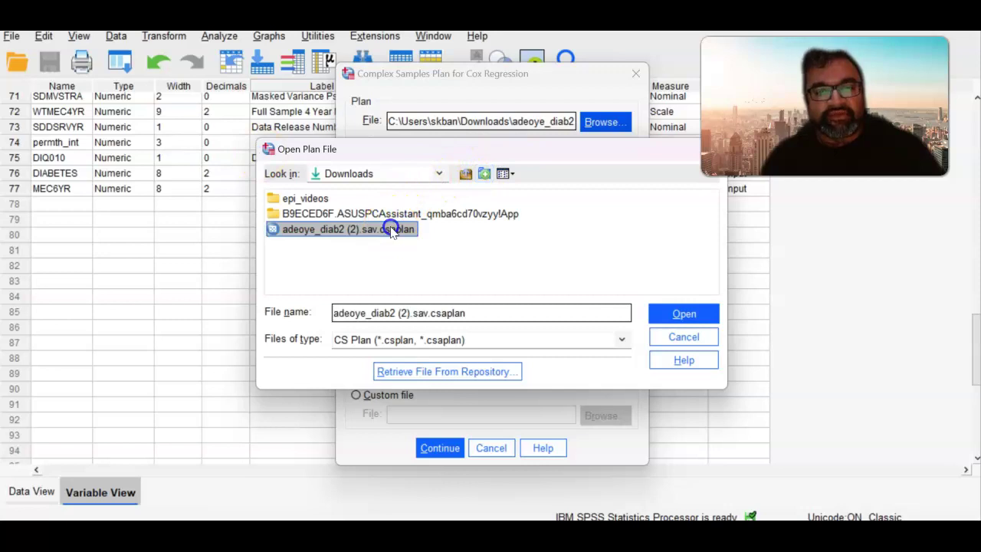
left_click(660, 315)
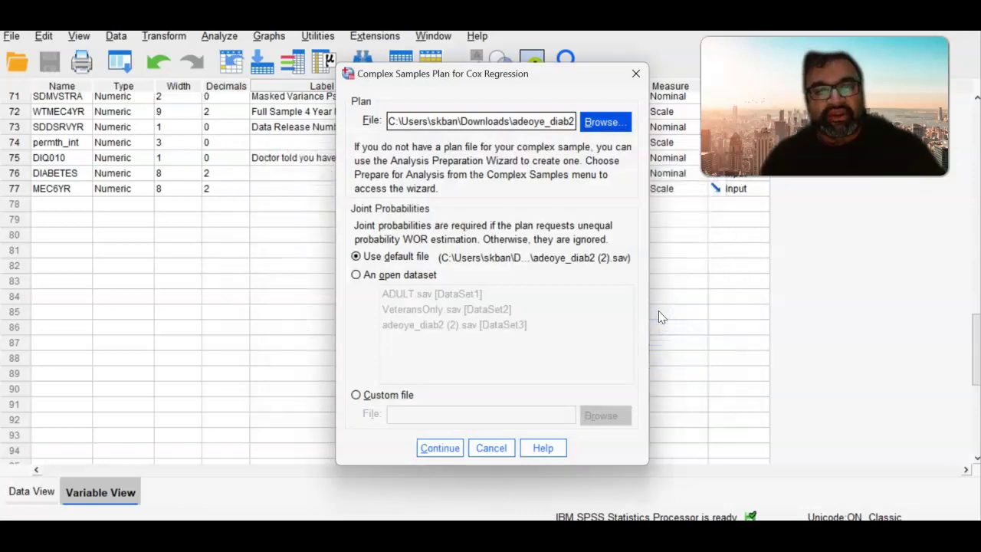
left_click(438, 448)
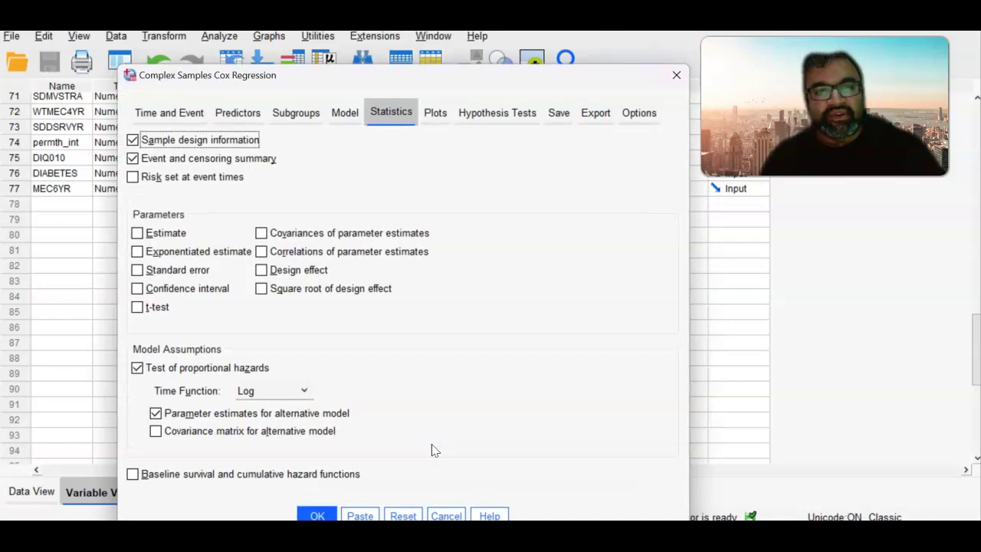
Review the time and event settings of the Cox regression: end variable, status variable and the value marking the event.
left_click(195, 112)
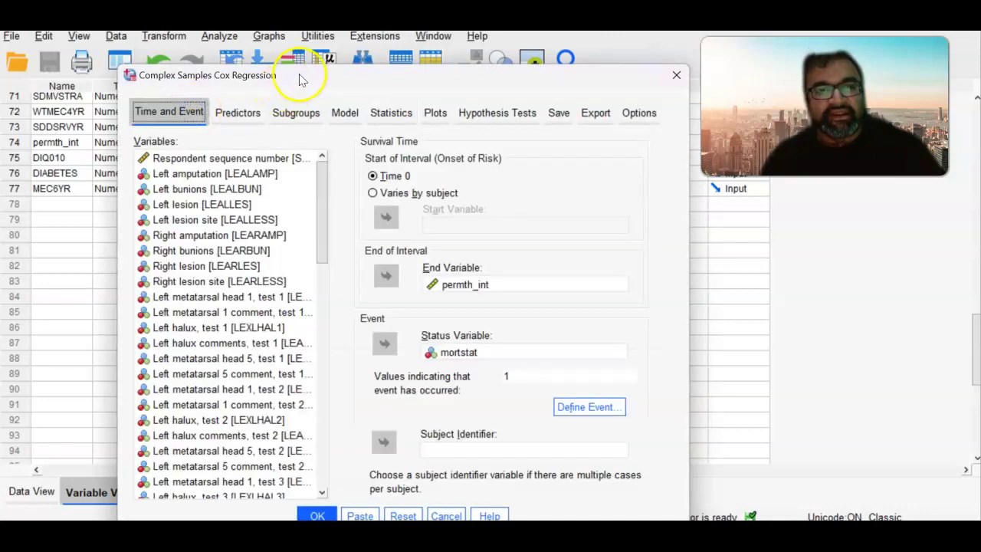
left_click_drag(301, 71, 305, 44)
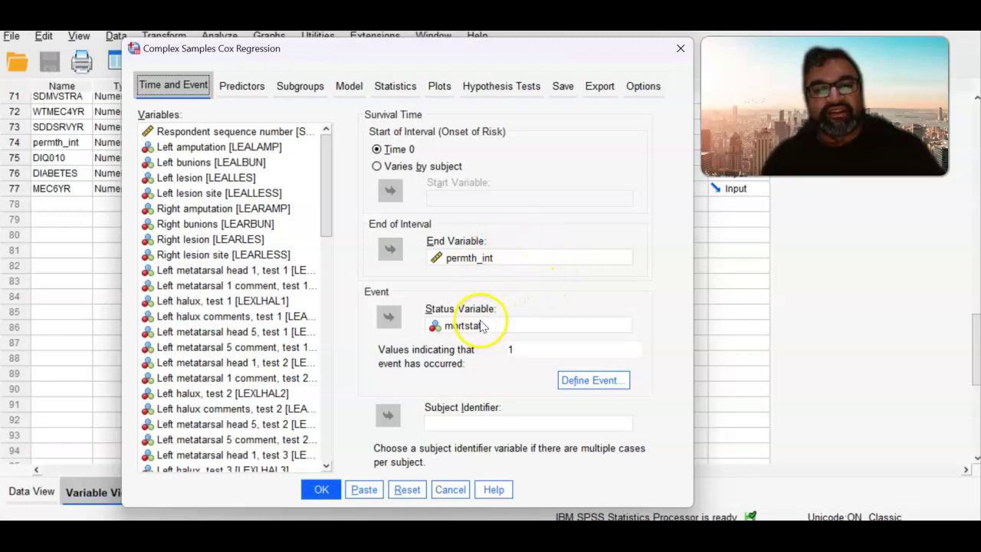
left_click(506, 348)
type("1")
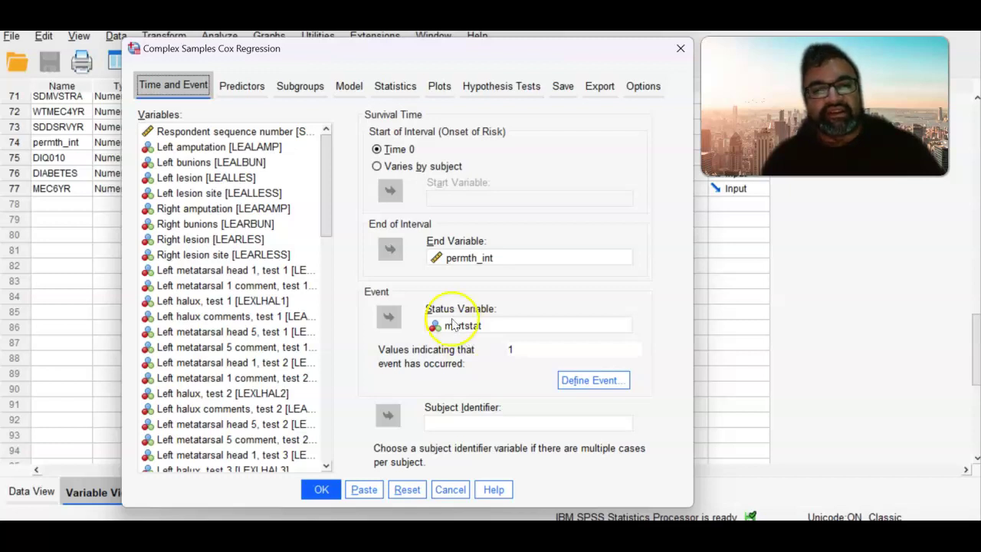
Remove DIABETES from the Cox regression's factors and add it back as a factor.
left_click(254, 85)
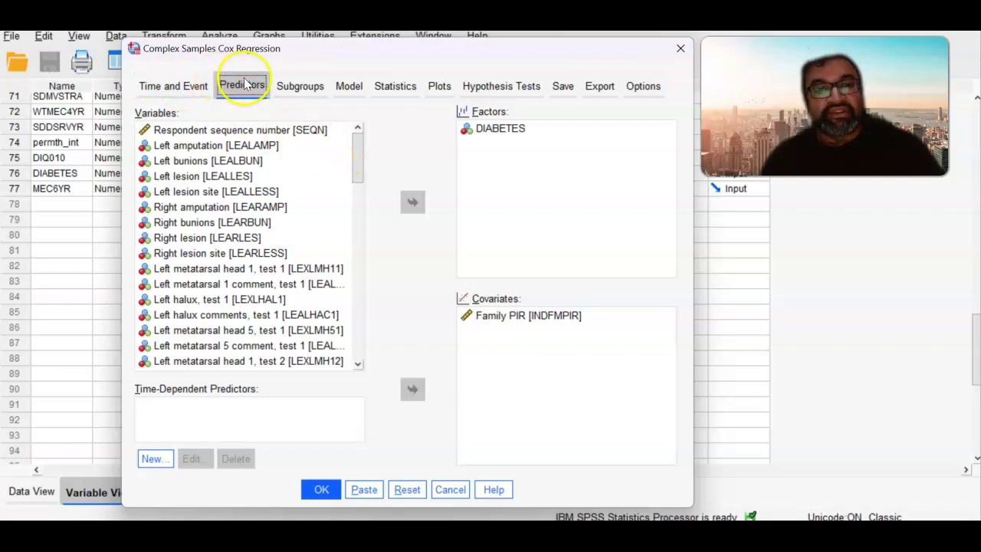
left_click(237, 104)
left_click_drag(354, 147, 353, 347)
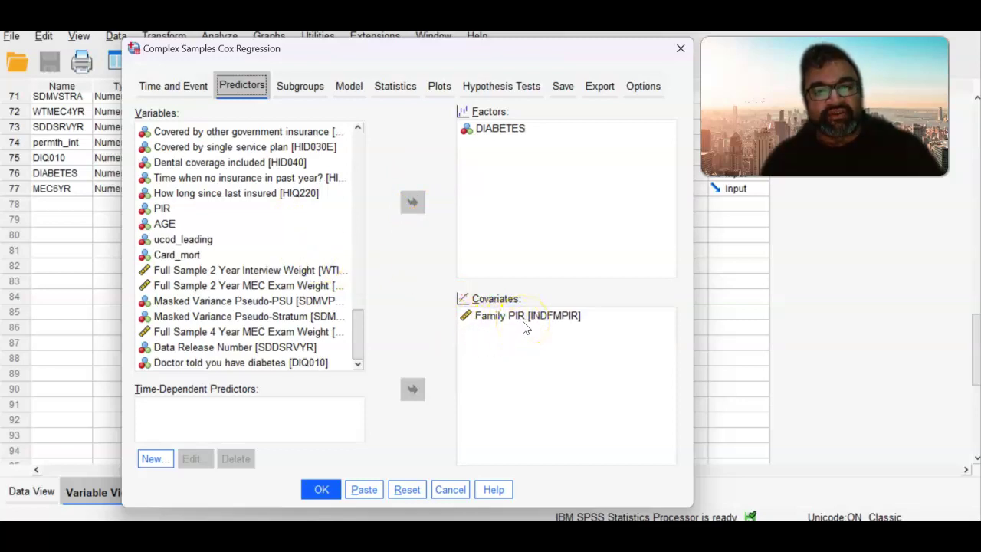
left_click(484, 135)
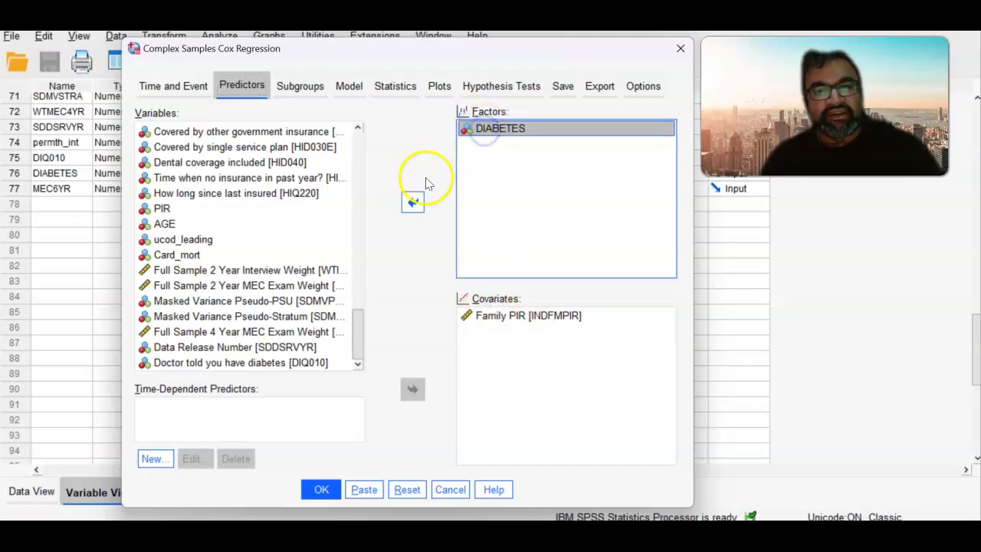
left_click(420, 198)
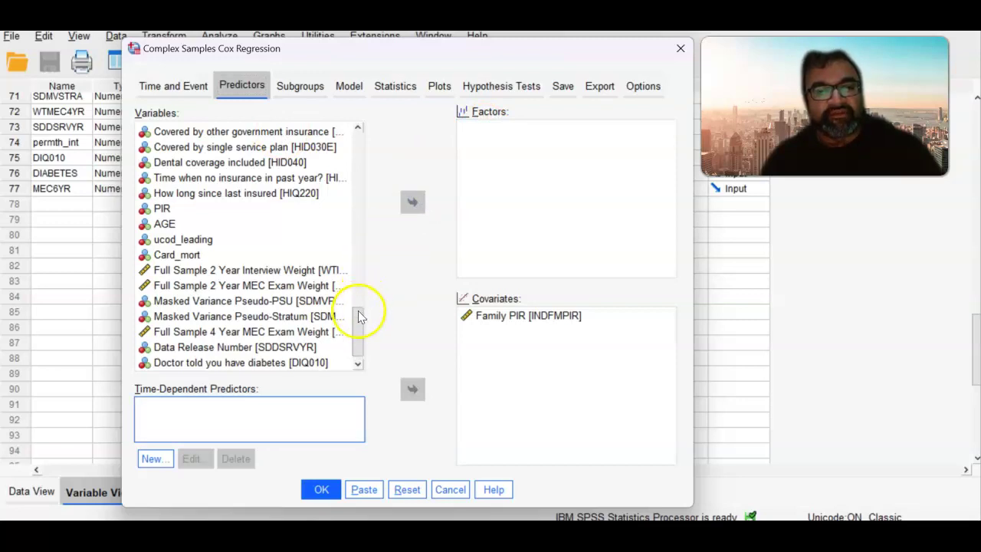
left_click_drag(360, 315, 357, 343)
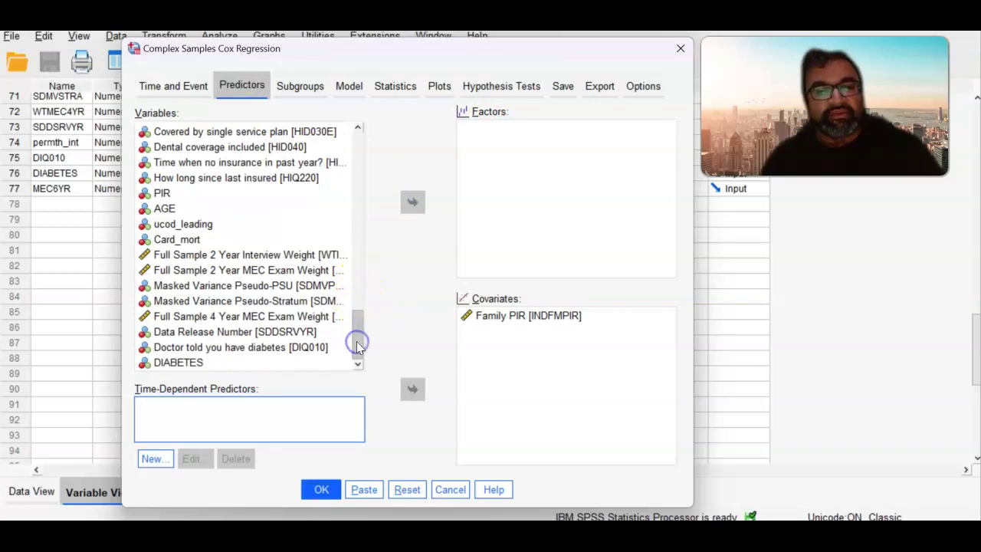
left_click(250, 362)
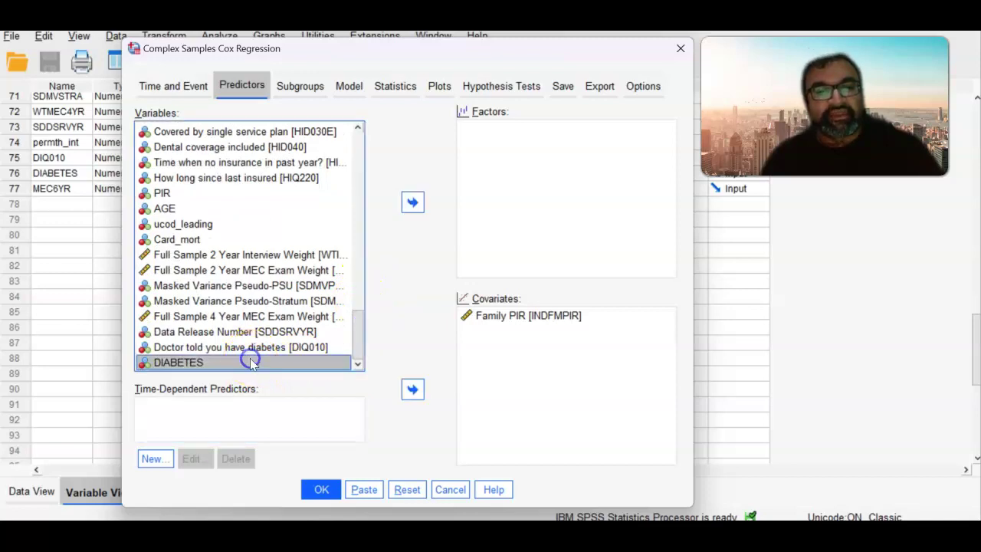
left_click(412, 202)
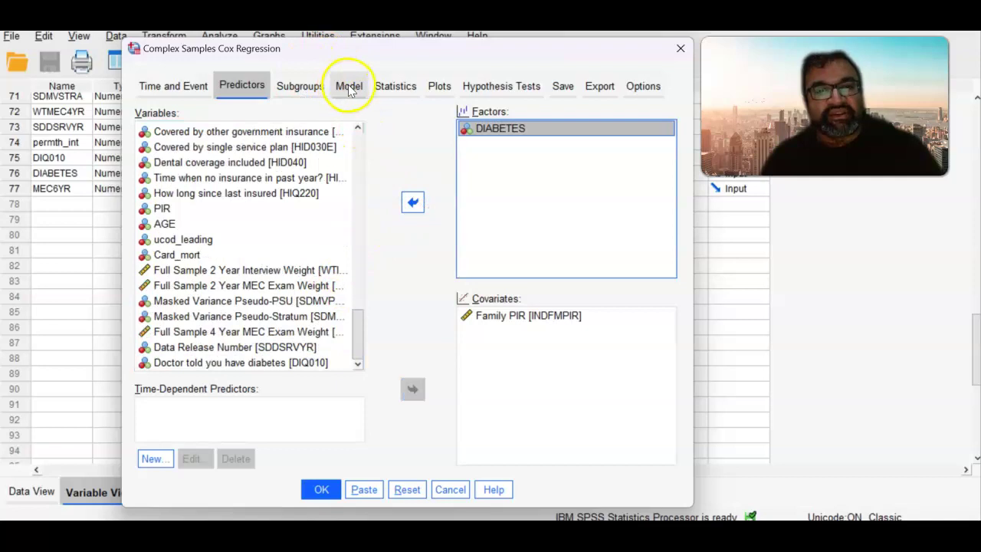
Review the subgroup, model effects and statistics settings of the Cox regression.
left_click(314, 86)
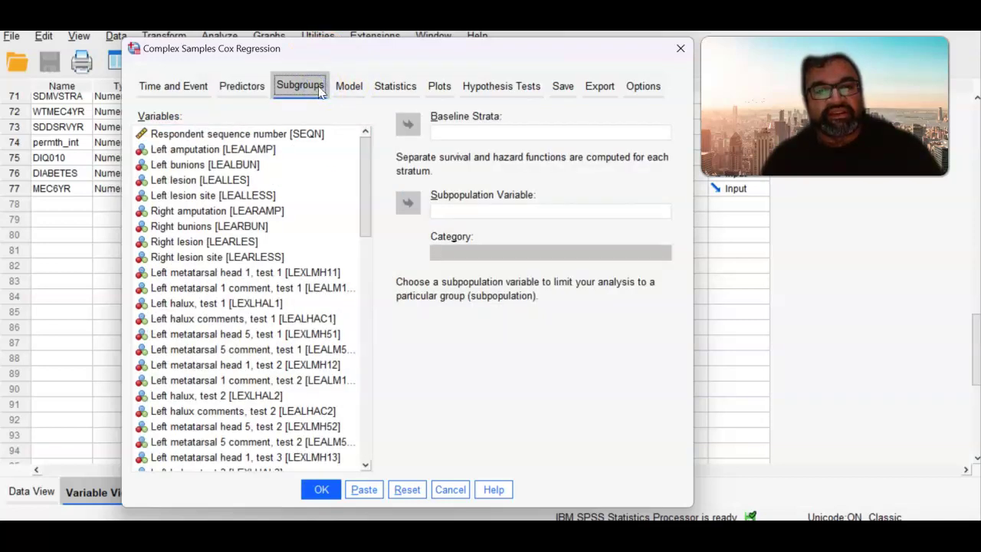
left_click(342, 88)
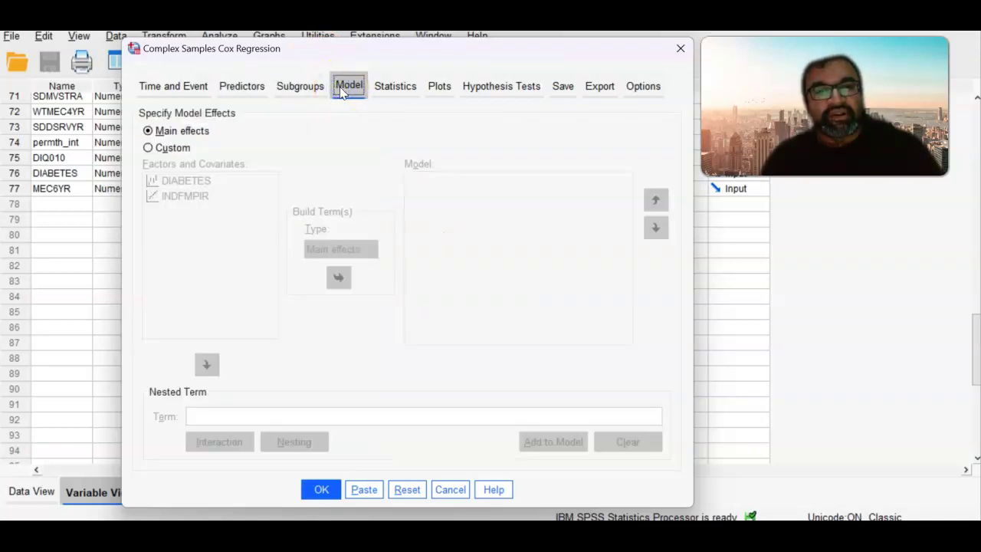
left_click(382, 89)
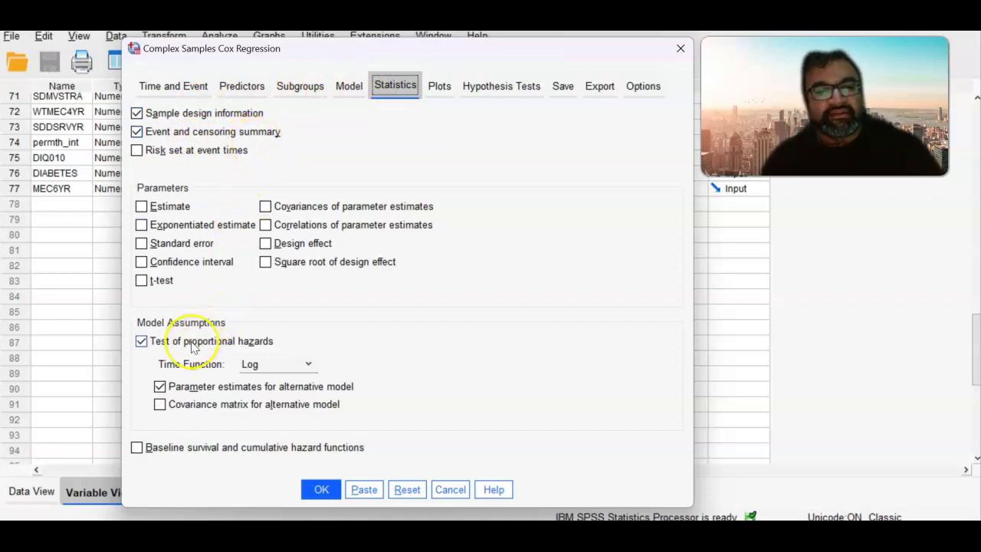
Set the time function for the test of proportional hazards to Log and run the Cox regression.
left_click(266, 365)
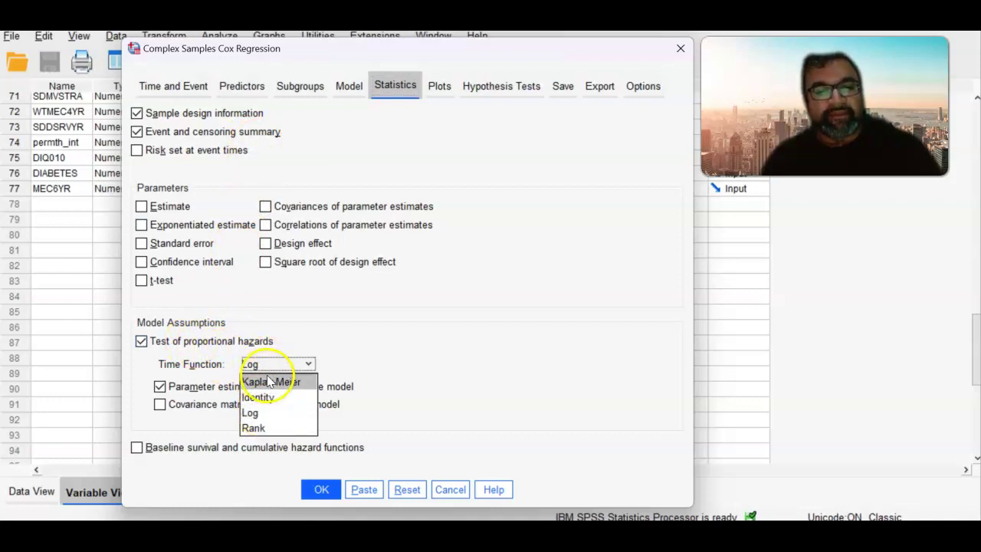
left_click(264, 381)
left_click(273, 366)
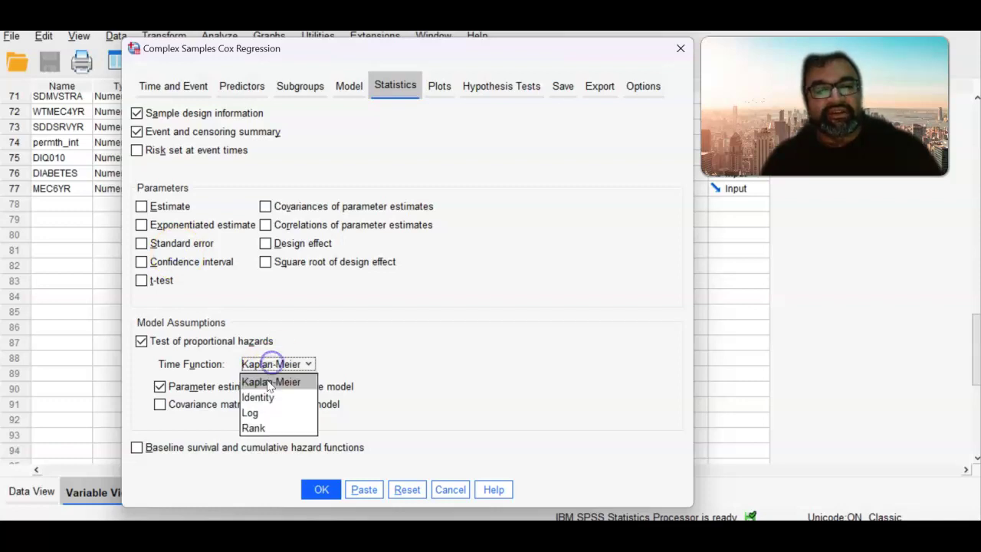
left_click(263, 410)
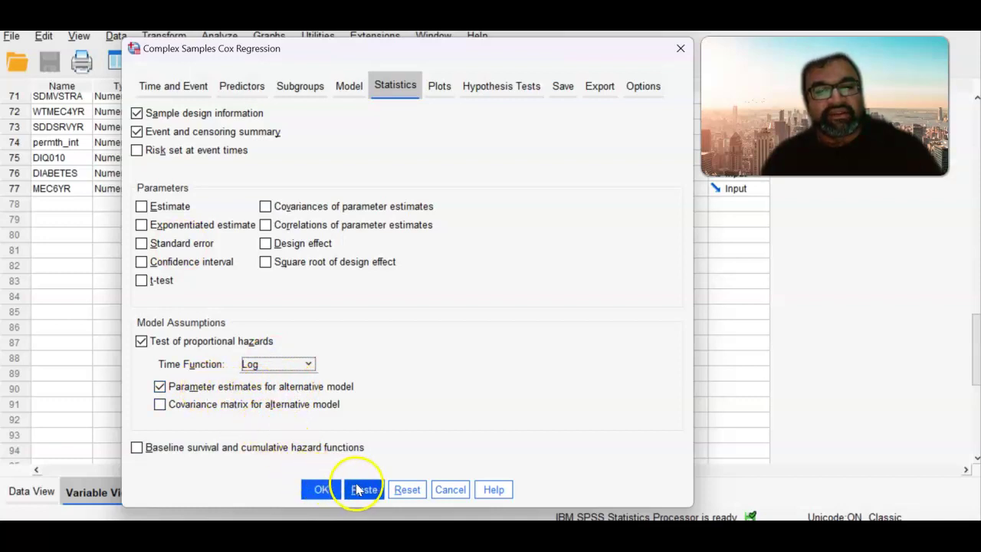
left_click(321, 489)
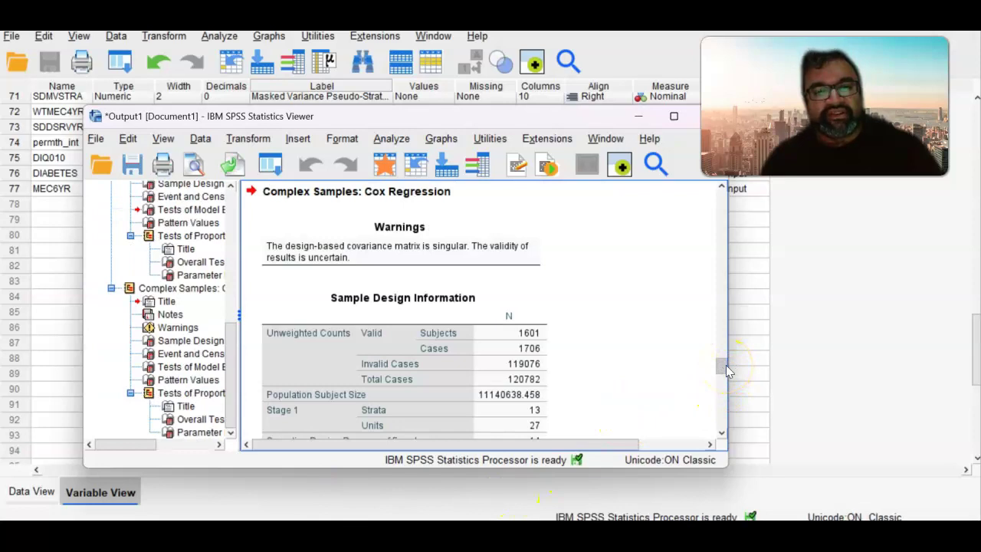
Examine the warning and the Sample Design Information table in the new Cox regression output.
left_click(437, 260)
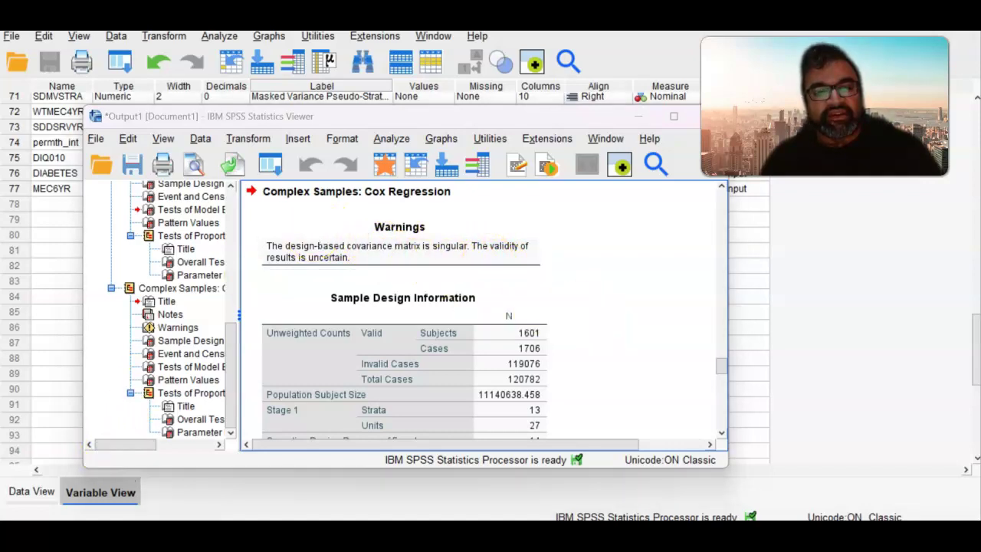
left_click(178, 327)
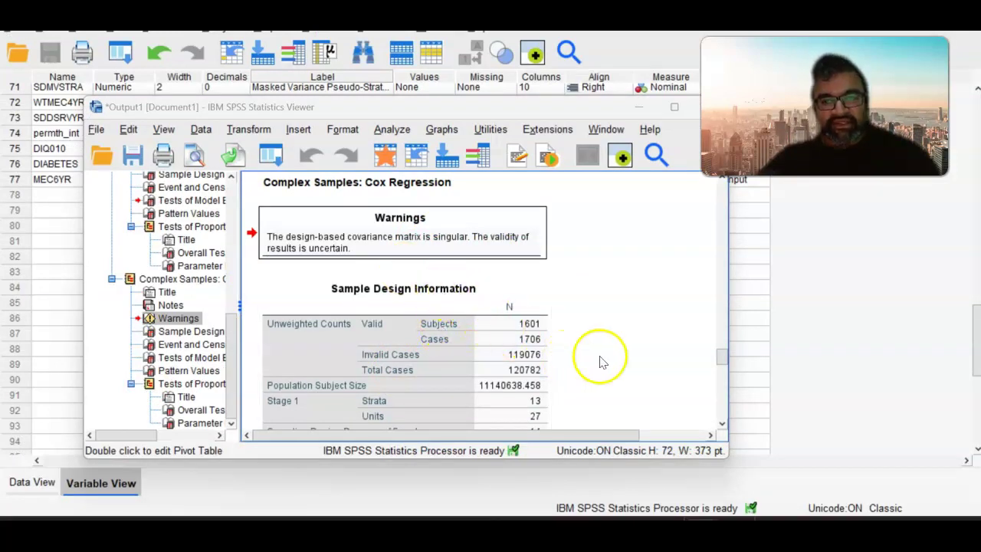
left_click(712, 352)
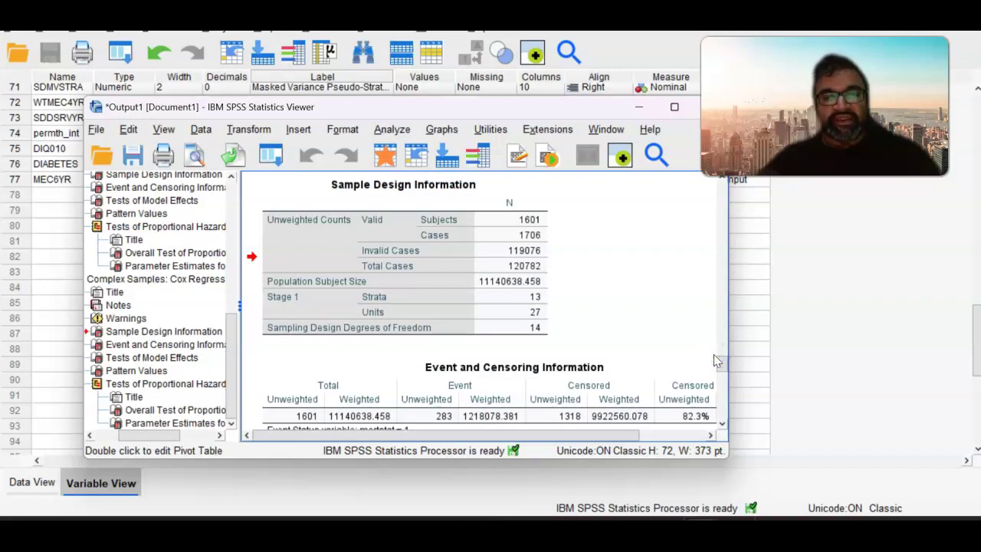
left_click(509, 285)
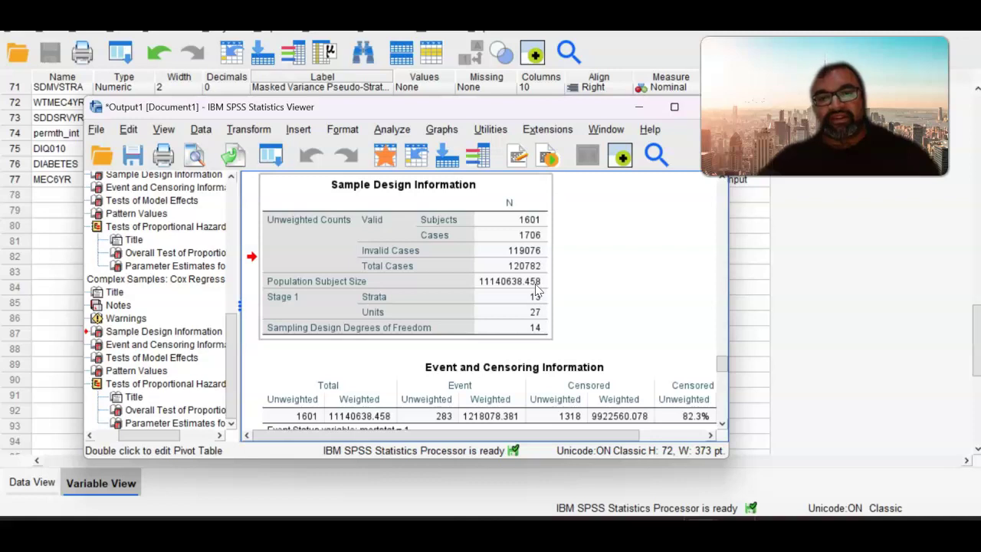
Examine the Event and Censoring Information table and the significance of DIABETES and INDFMPIR in Tests of Model Effects.
left_click(721, 424)
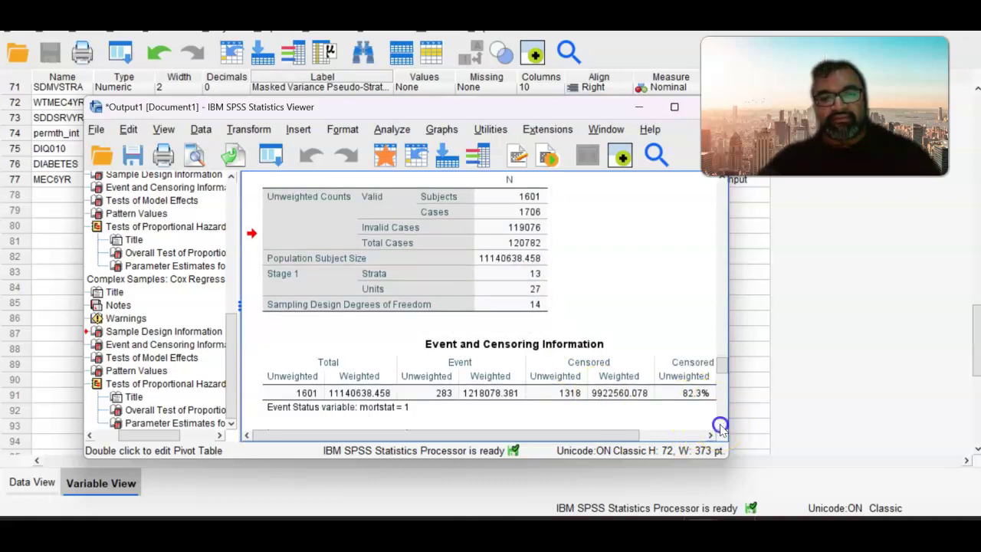
left_click(721, 425)
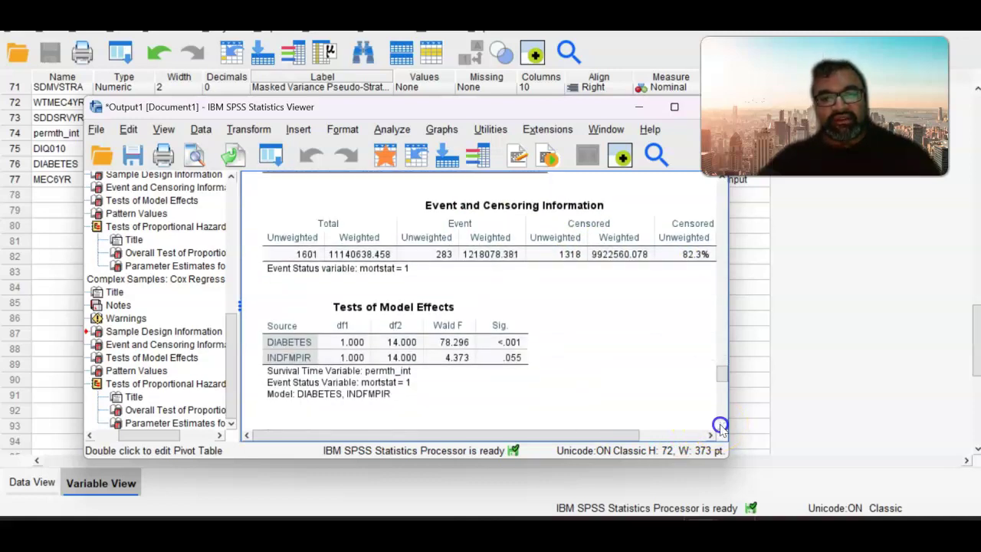
left_click(720, 426)
left_click(462, 338)
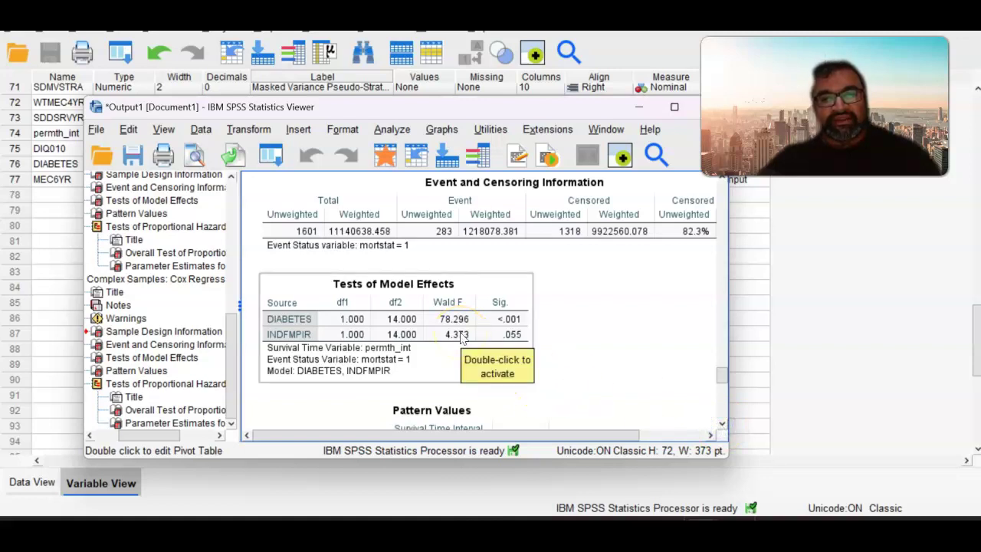
left_click(507, 331)
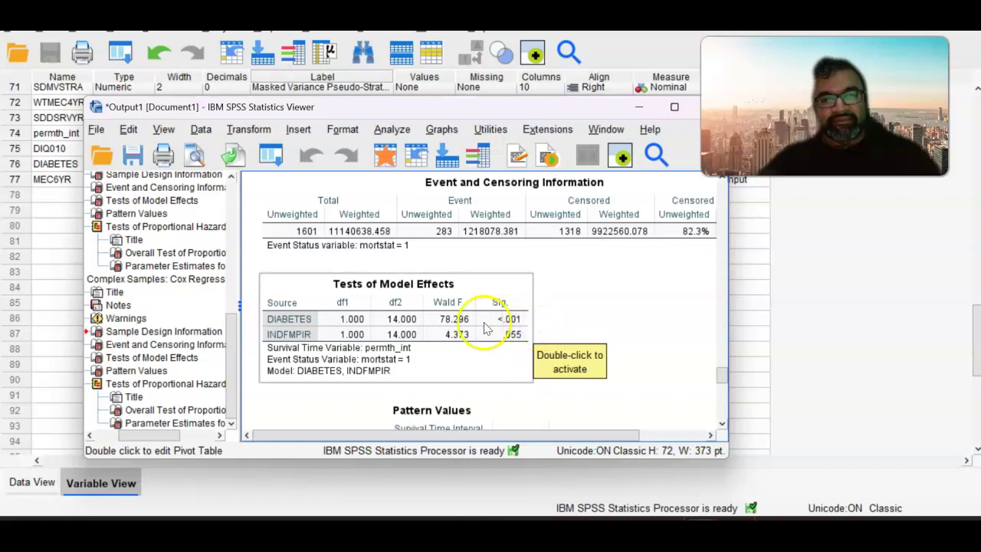
Check the family PIR (INDFMPIR) significance in Tests of Model Effects and review the reference pattern in the Pattern Values table.
left_click(602, 340)
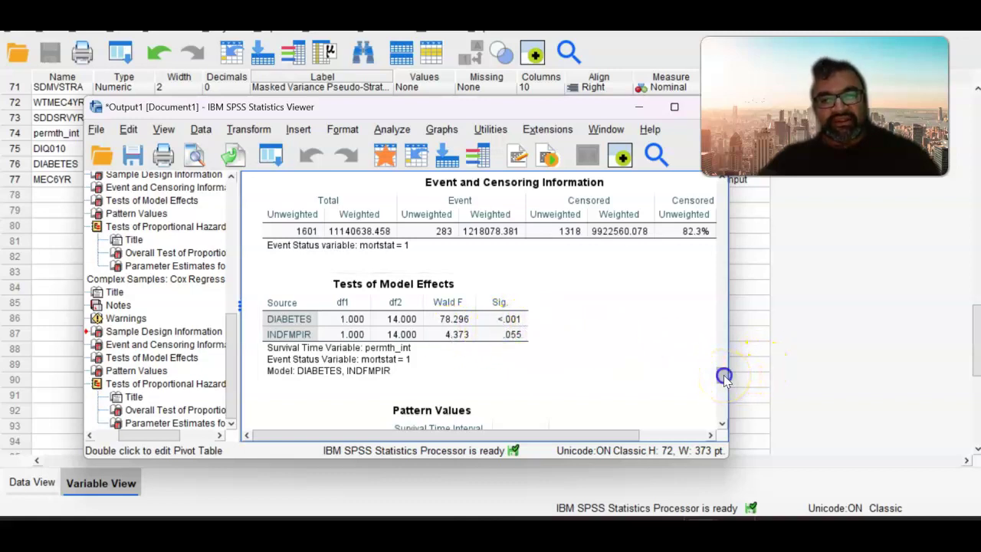
scroll(723, 375, "down", 1)
left_click(368, 306)
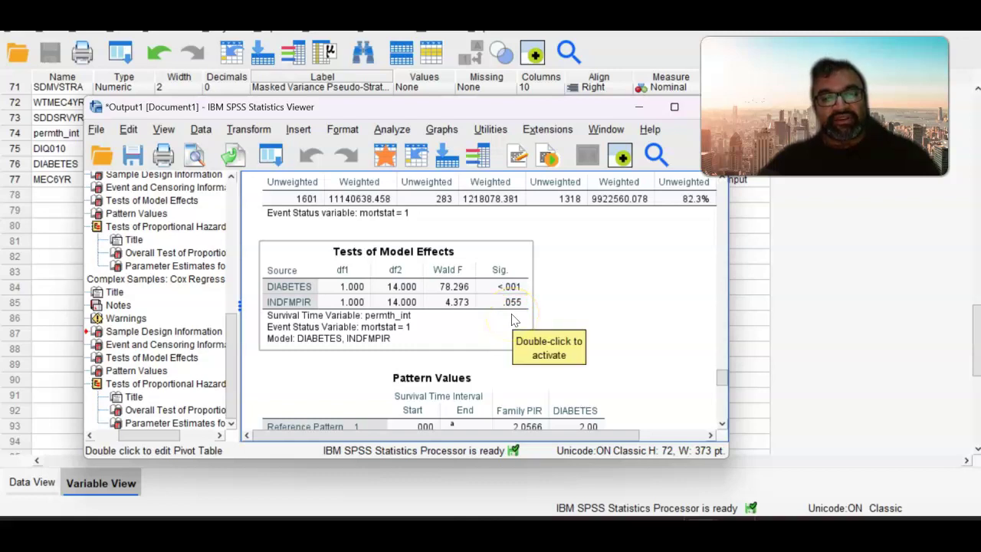
left_click(679, 360)
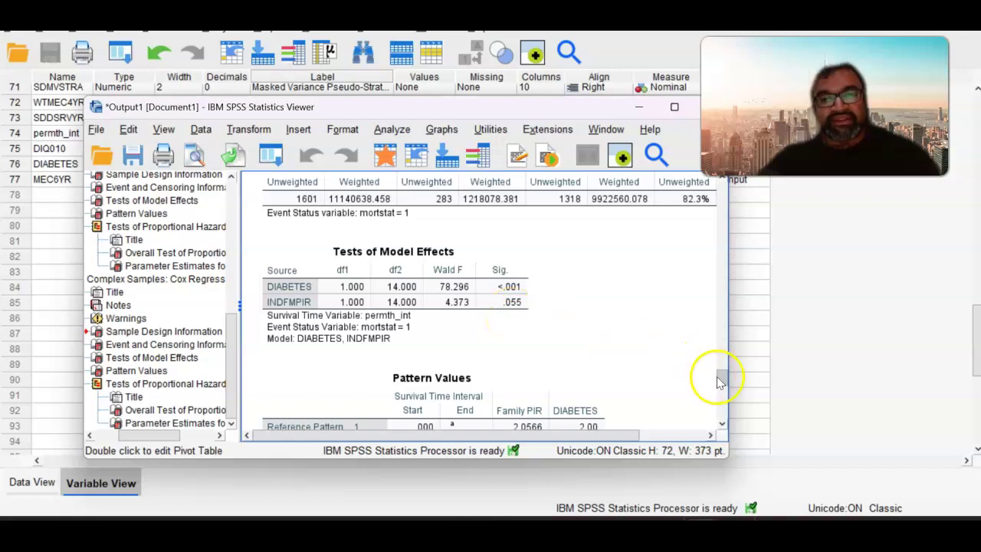
left_click_drag(716, 376, 718, 386)
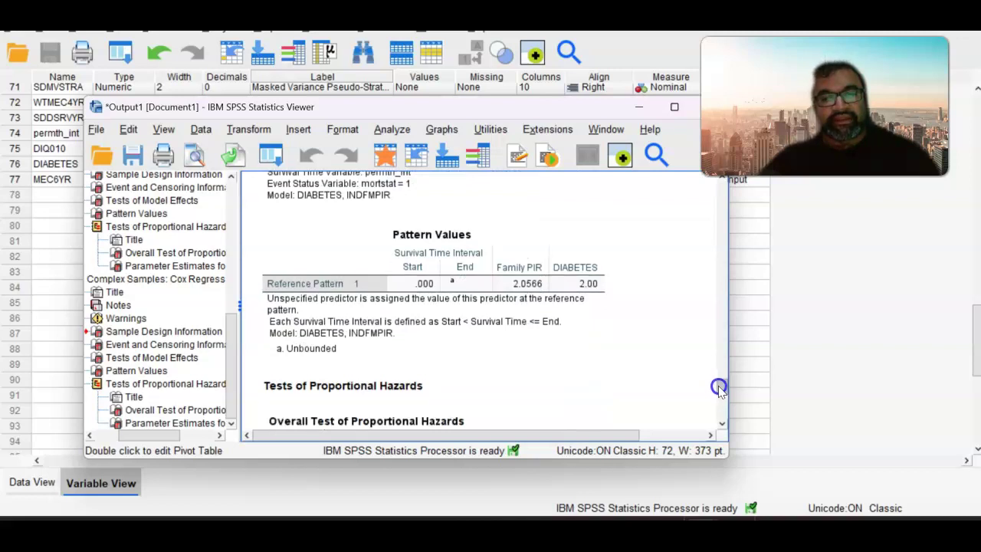
scroll(718, 387, "up", 3)
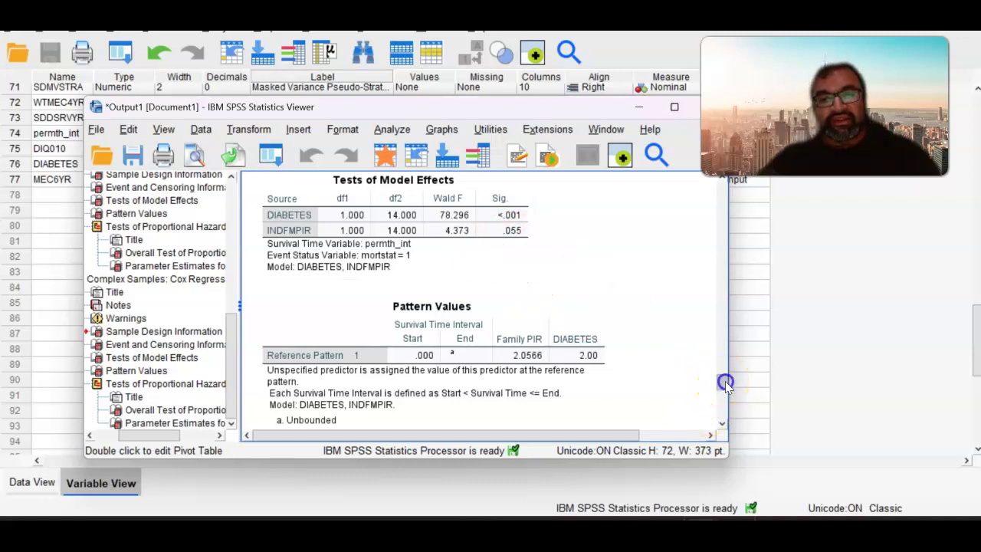
Examine the significance of the Overall Test of Proportional Hazards and the Parameter Estimates for Alternative Model table.
left_click_drag(724, 380, 725, 390)
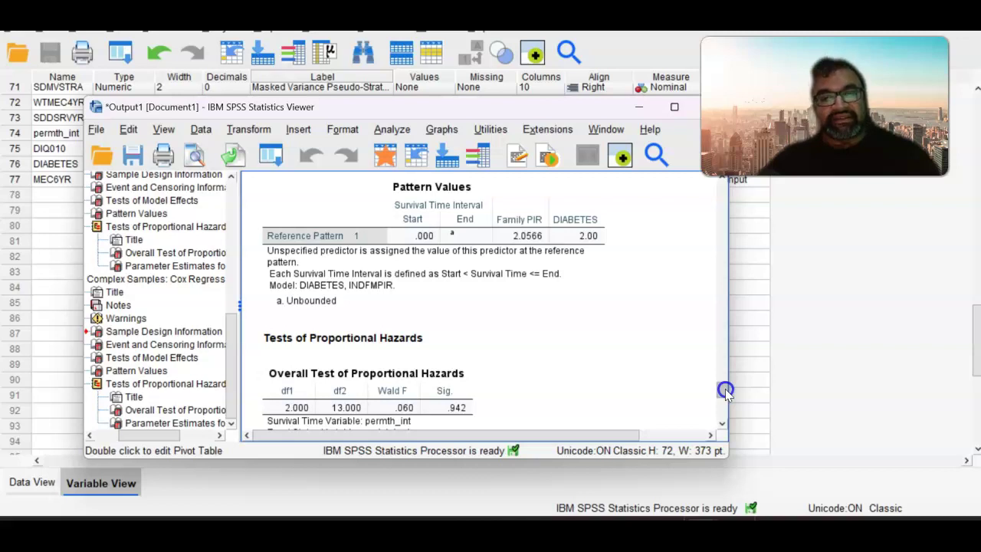
left_click_drag(725, 388, 724, 392)
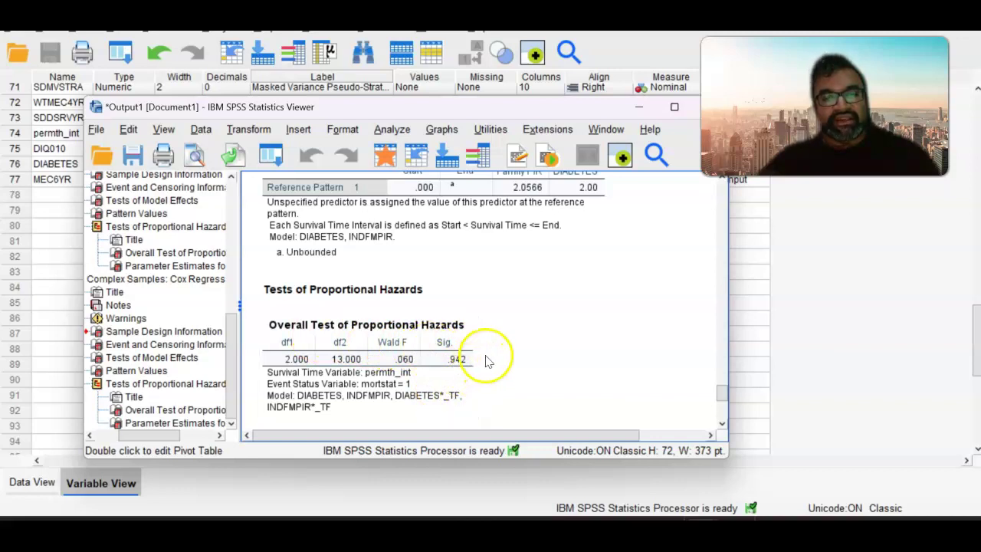
left_click(720, 413)
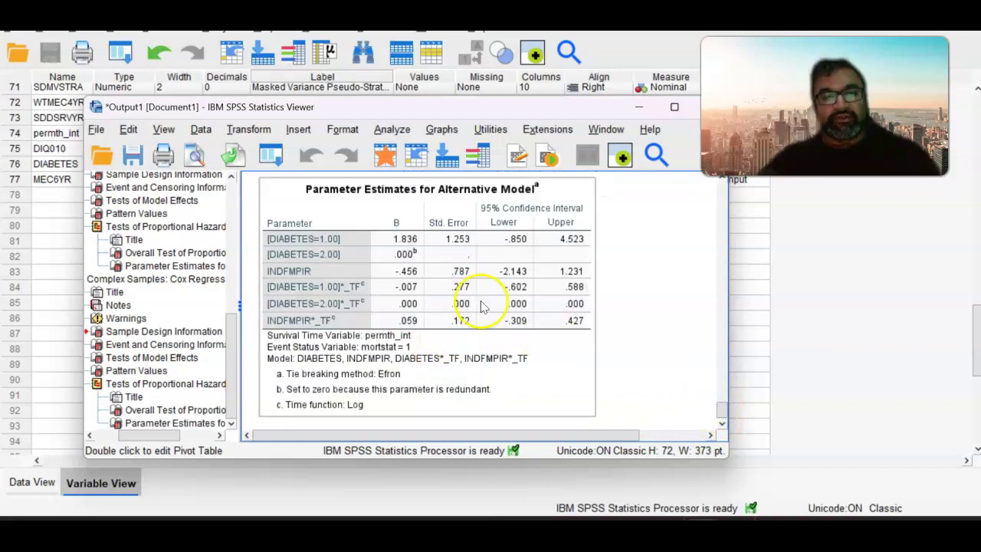